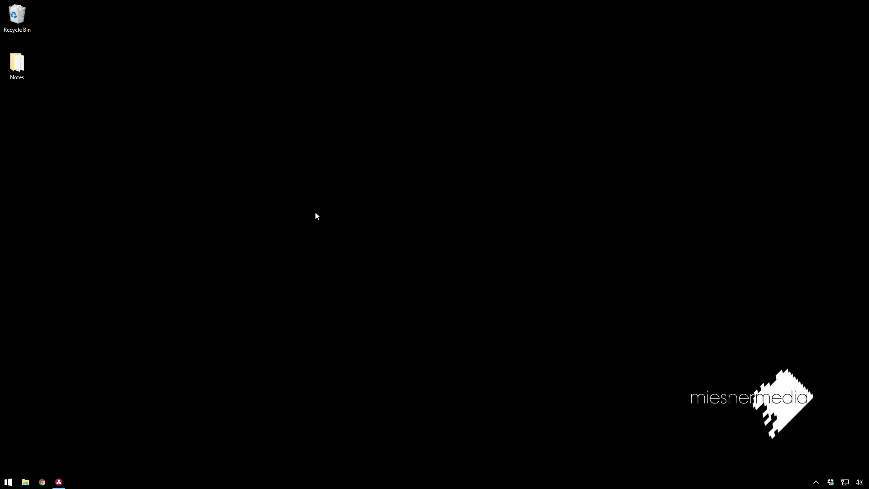
Bring back the minimized Tuts 2 project and scrub to an earlier frame of the Fat Mo's clip
click(317, 162)
click(65, 480)
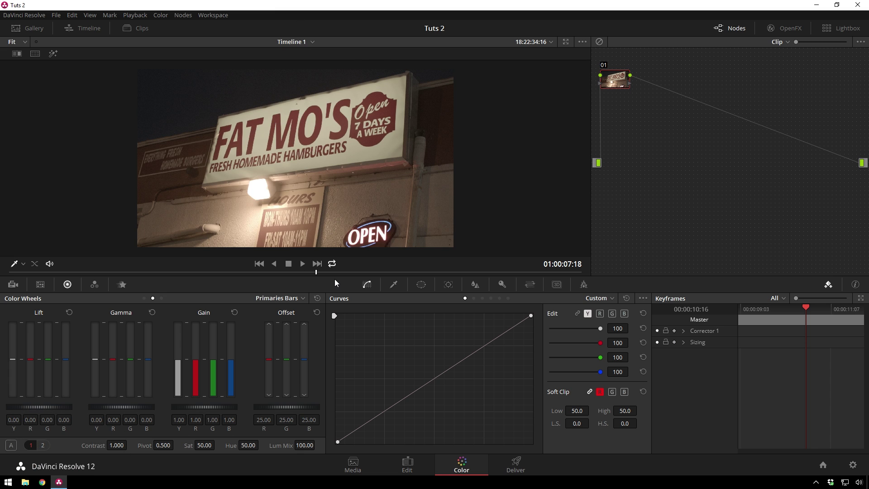
drag(318, 270, 448, 273)
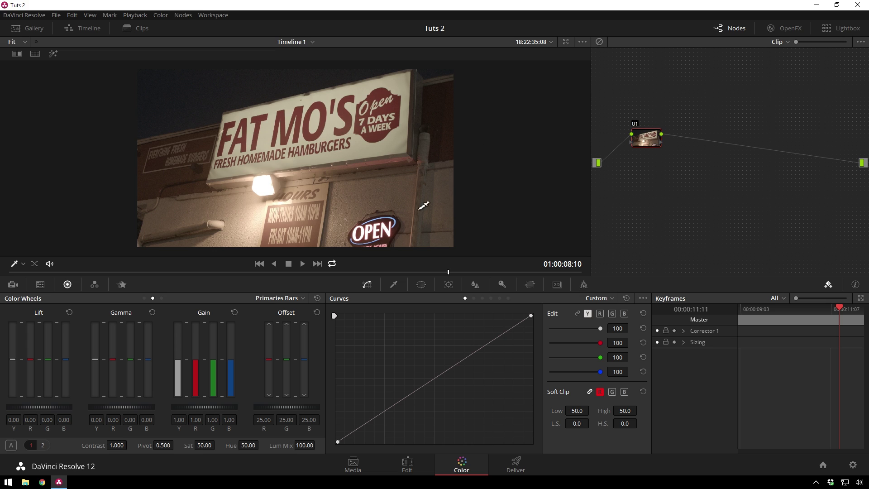
Leave the primary controls on Bars and bring up the floating Scopes window with Ctrl+Shift+W
click(144, 298)
click(153, 298)
key(ctrl+shift+w)
Close the Scopes window and reopen it from the viewer's Show Scopes option
drag(469, 126, 587, 125)
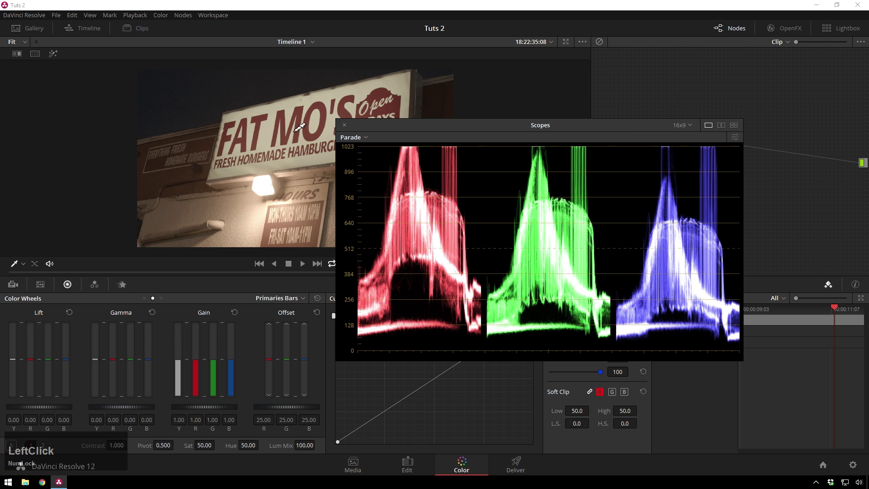
click(344, 125)
right_click(379, 126)
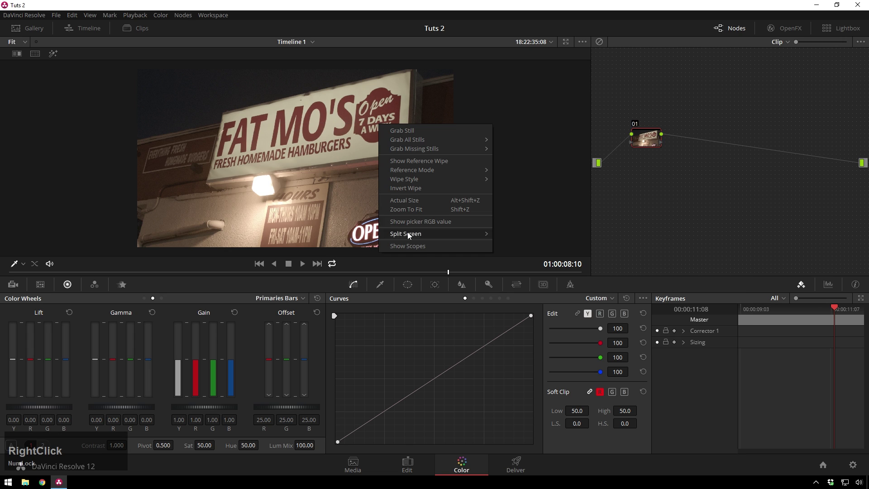
click(430, 244)
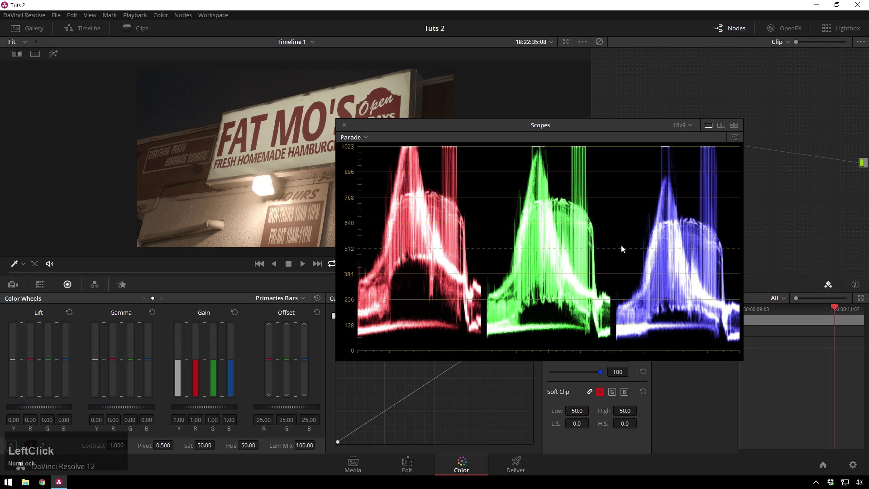
Keep the scope type on Parade and place the Scopes window right of the viewer
click(363, 138)
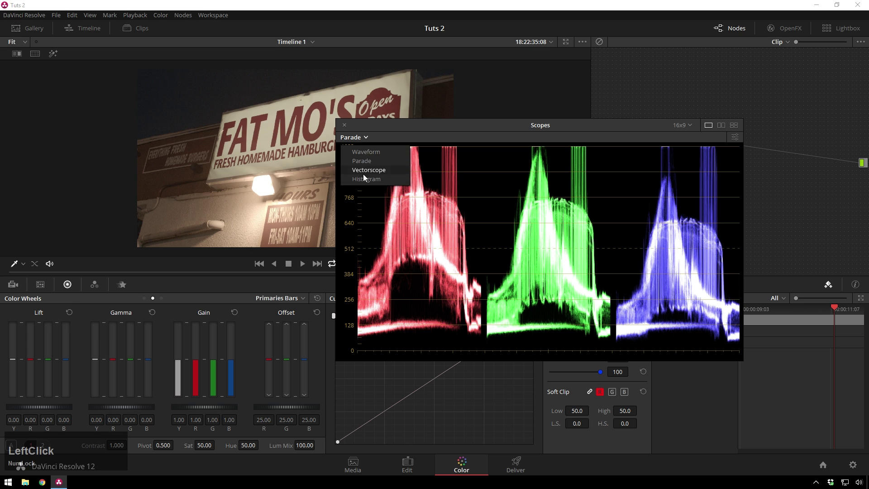
click(391, 143)
drag(462, 131, 539, 96)
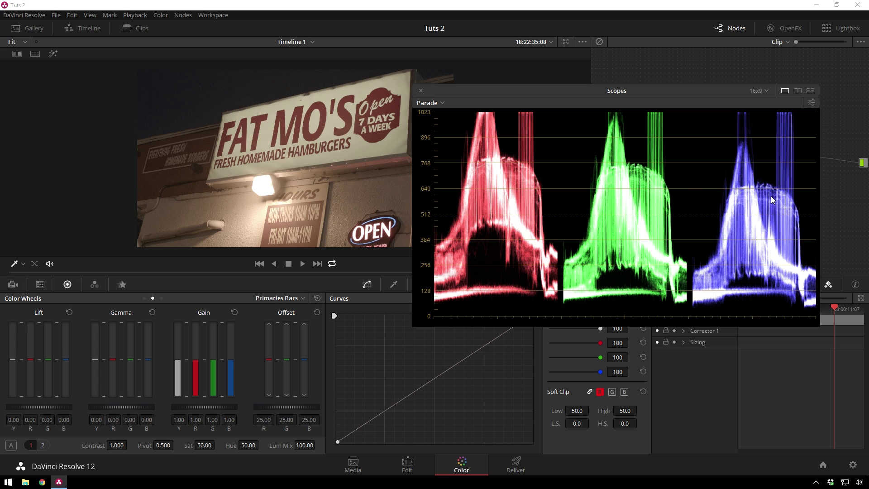
drag(566, 91, 607, 105)
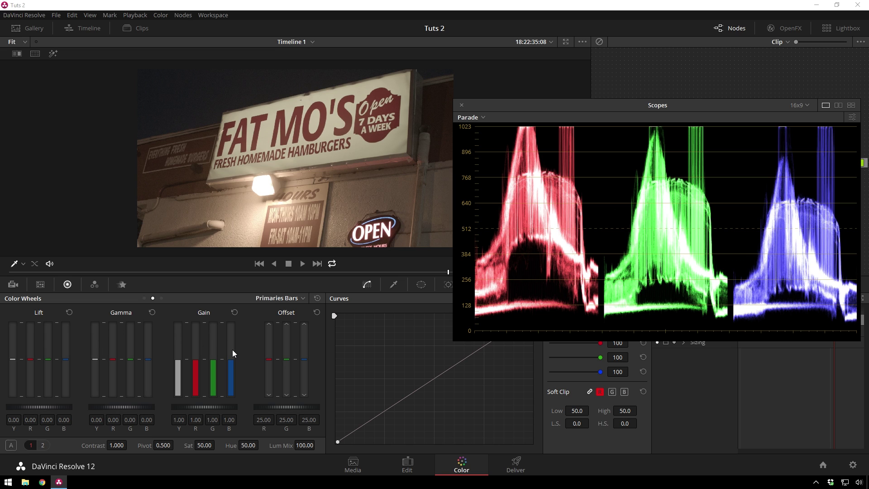
Scroll-wheel the Primaries Bars Gain to B 1.20, G 1.05 and R 1.01 against the Parade
scroll(232, 349, up, 3)
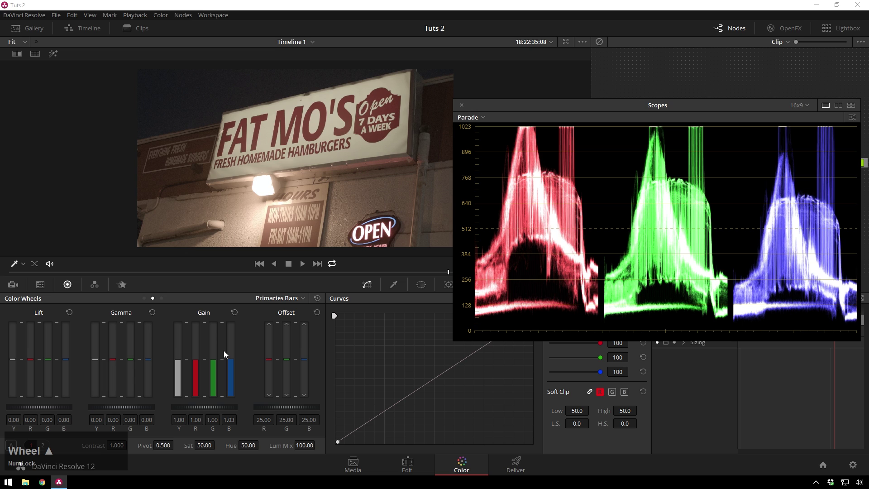
scroll(231, 362, up, 2)
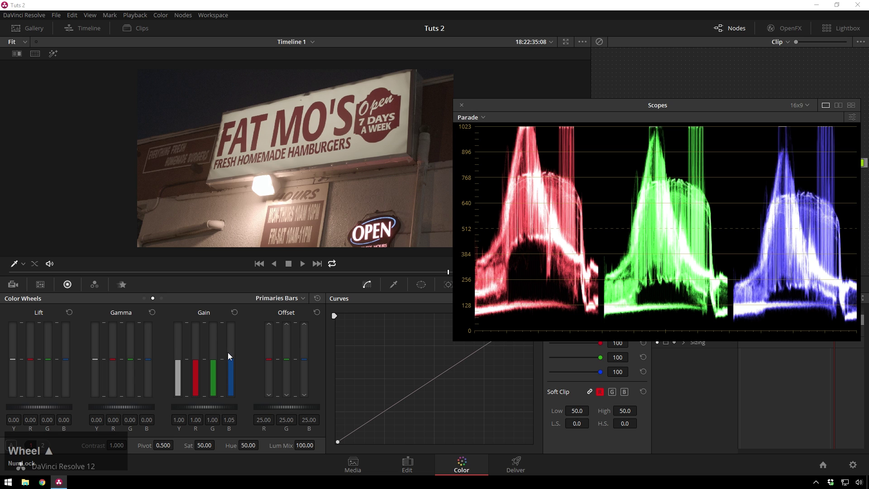
scroll(229, 354, up, 5)
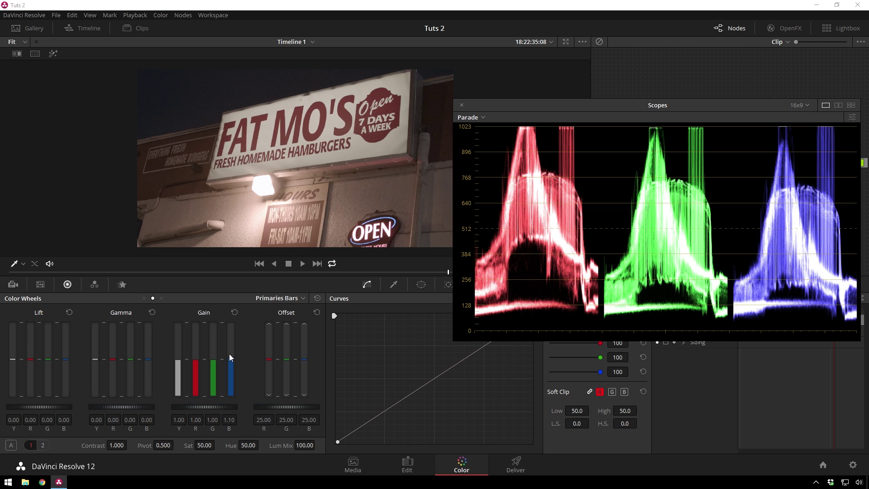
scroll(229, 354, up, 1)
scroll(213, 363, up, 2)
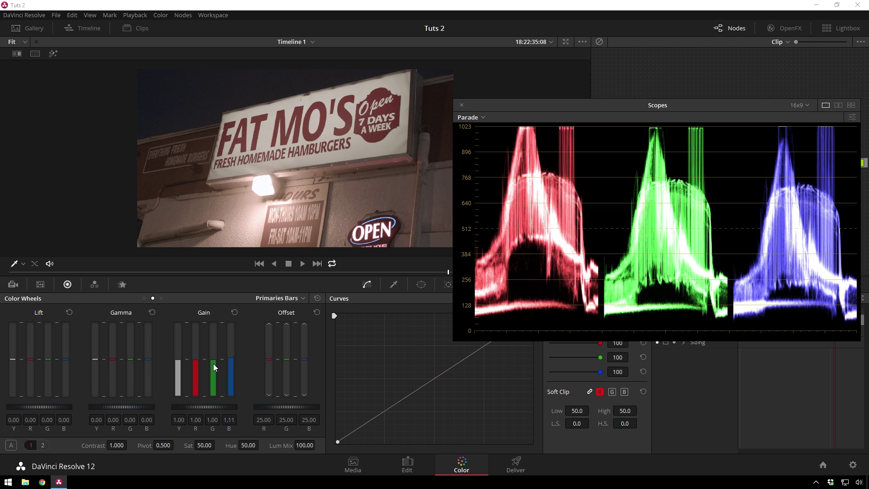
scroll(213, 363, up, 2)
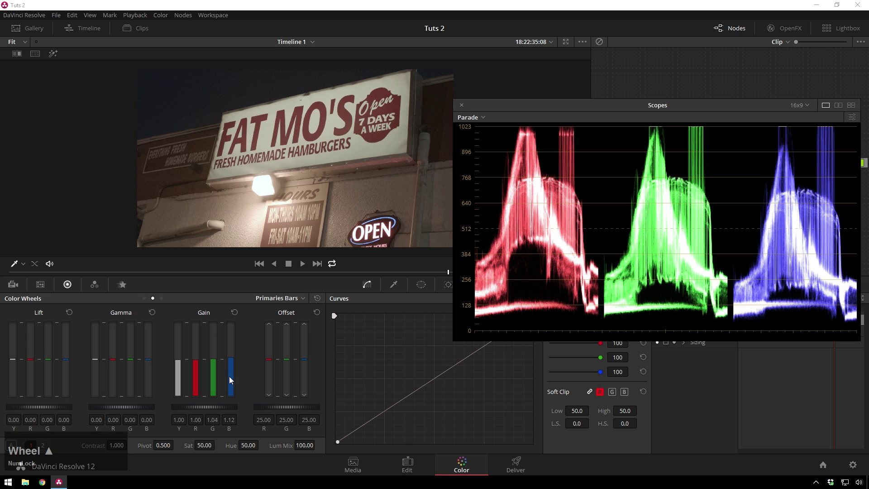
scroll(229, 376, up, 6)
scroll(229, 376, up, 4)
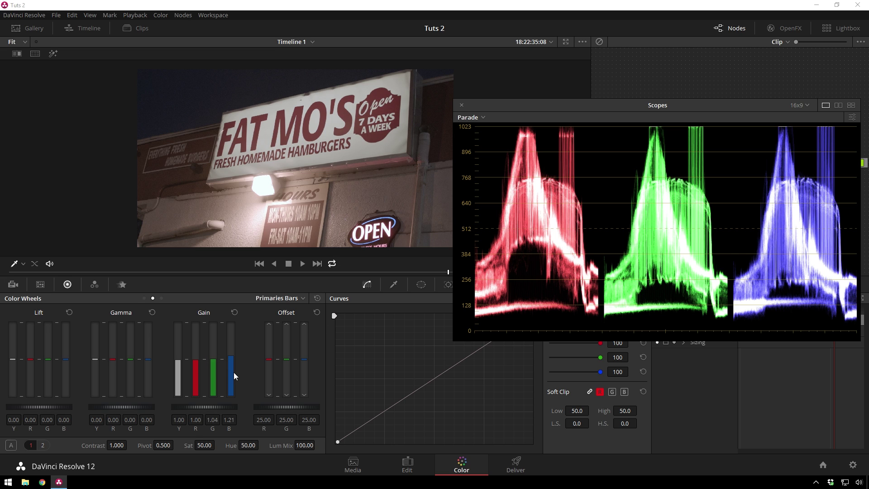
scroll(232, 377, down, 2)
scroll(232, 377, up, 1)
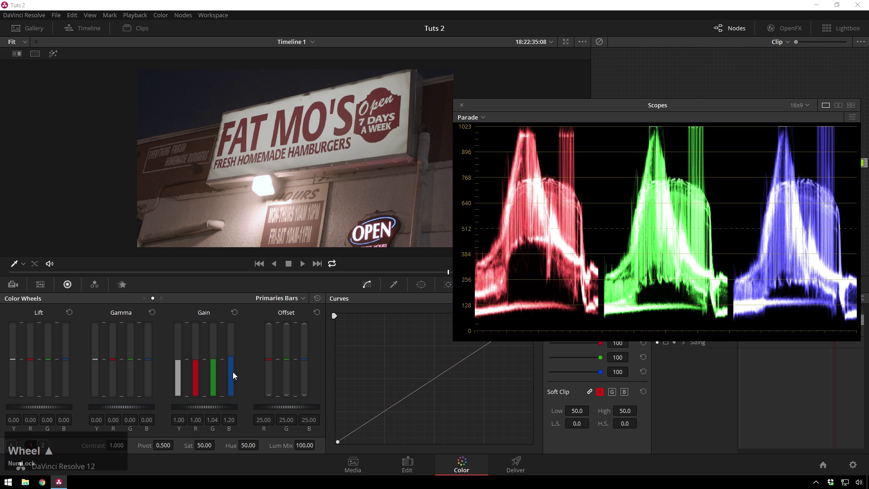
scroll(212, 364, up, 1)
scroll(197, 375, up, 1)
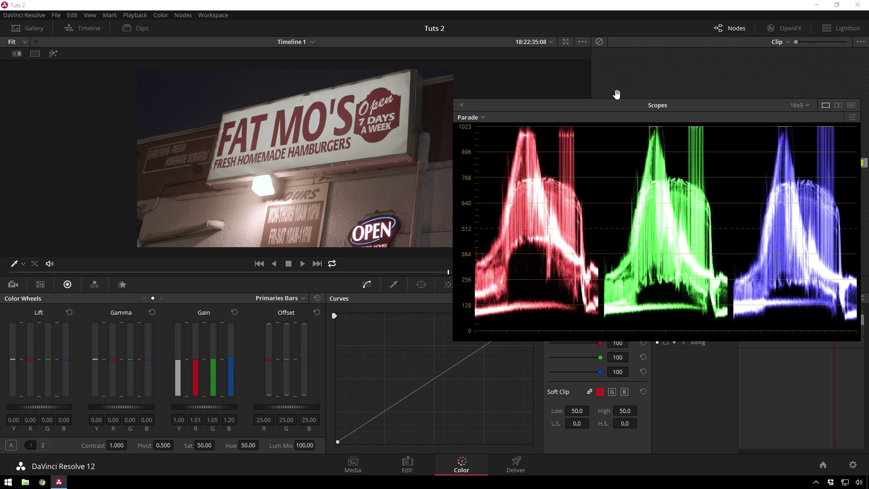
key(ctrl+d)
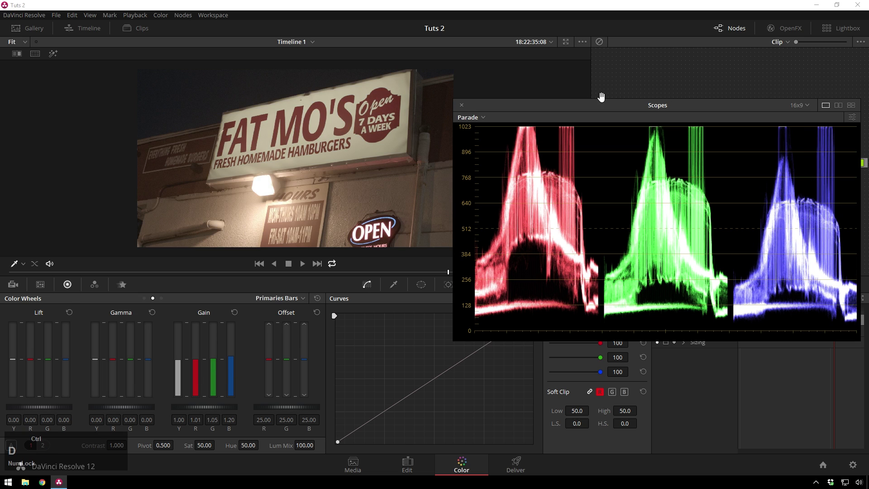
key(ctrl+d)
key(ctrl+d)
key(ctrl+d)
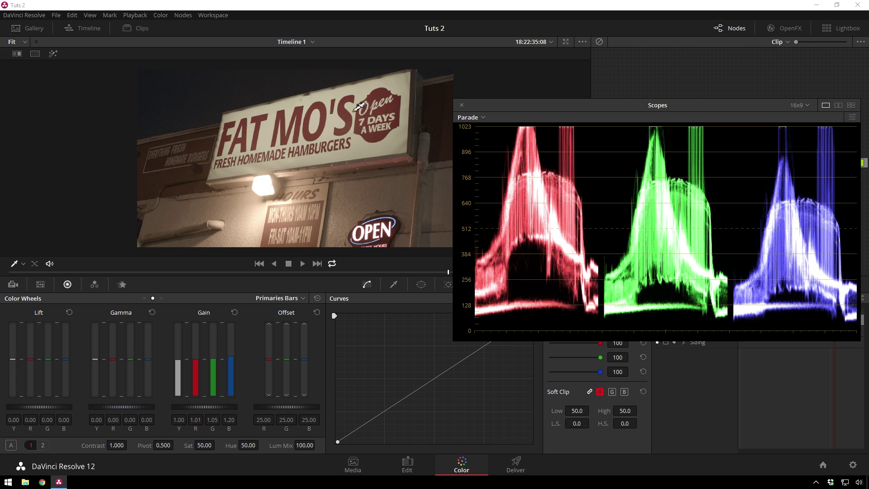
key(ctrl+d)
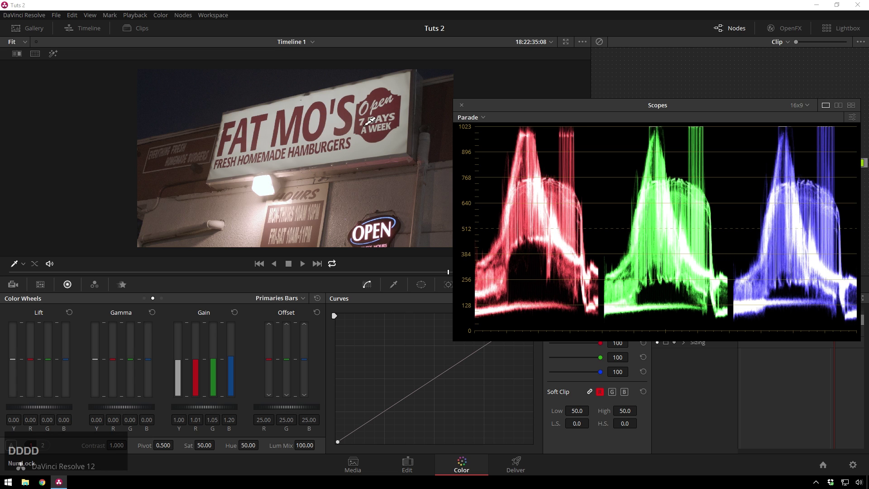